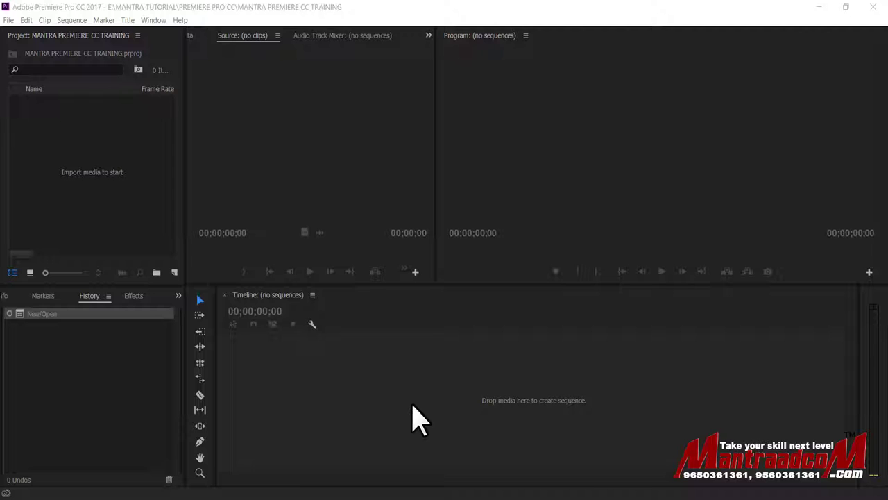
- Starting at the Source monitor, cycle focus through every panel with Ctrl+Shift+period, ending in the Source panel menu
click(331, 131)
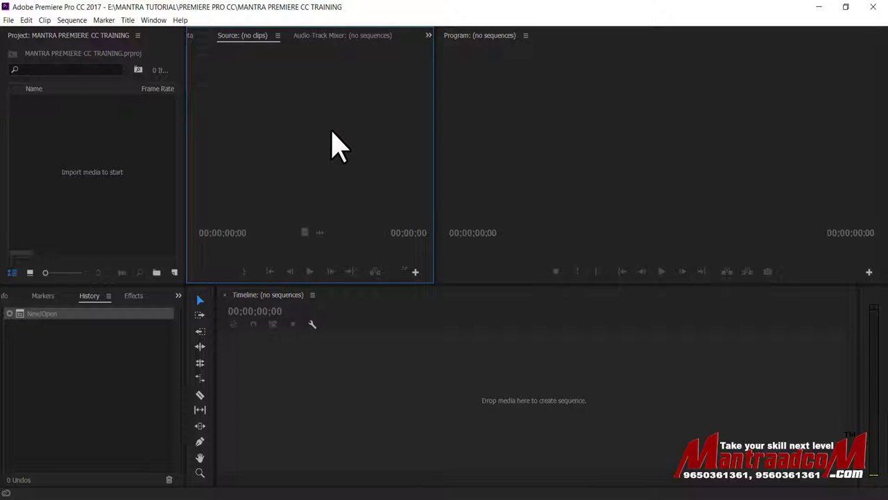
key(ctrl+shift+period)
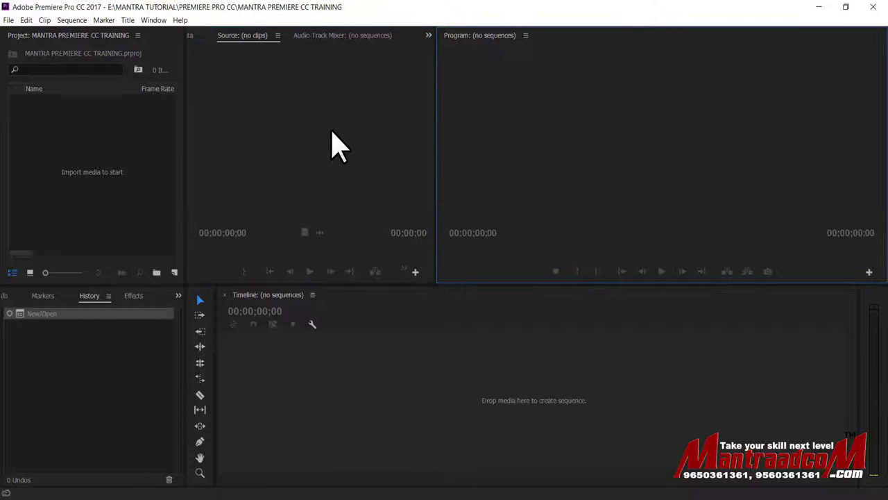
key(ctrl+shift+period)
key(ctrl+shift+period)
key(ctrl+shift+period)
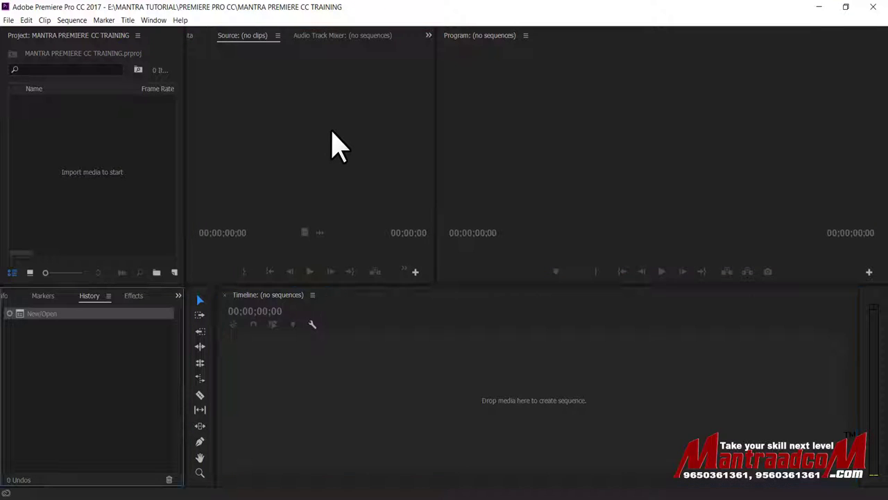
key(ctrl+shift+period)
key(ctrl+shift+period)
key(ctrl+shift+period)
key(ctrl+shift+period)
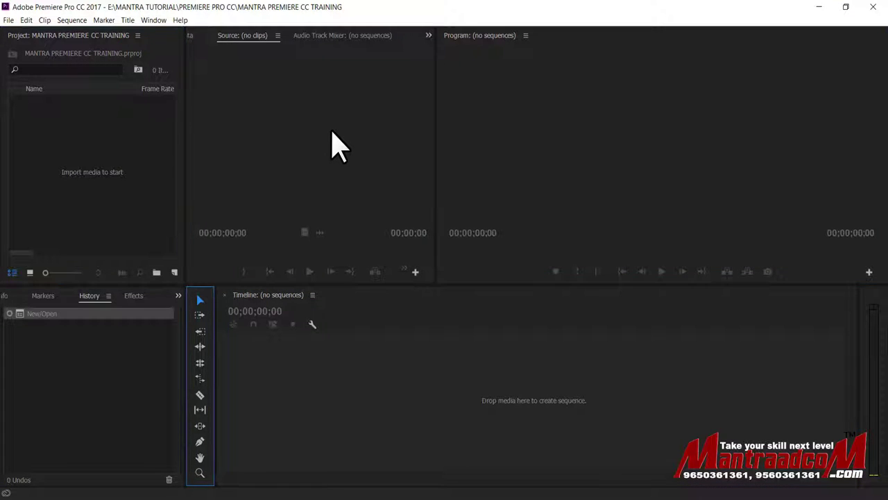
key(ctrl+shift+period)
key(ctrl+shift+period)
key(ctrl+shift+period)
key(ctrl+shift+period)
key(ctrl+shift+period)
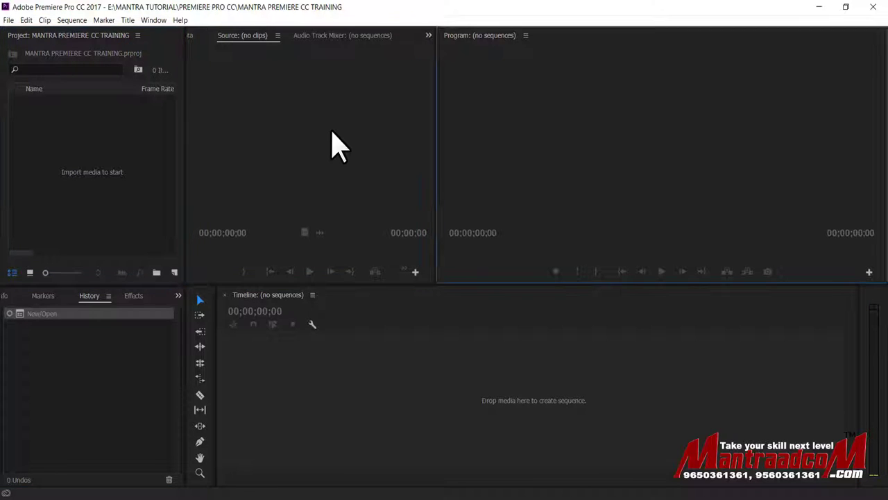
key(ctrl+shift+period)
key(ctrl+shift+period)
key(ctrl+shift+period)
key(ctrl+shift+period)
key(ctrl+shift+period)
key(ctrl+shift+period)
key(ctrl+shift+period)
key(ctrl+shift+period)
key(ctrl+shift+period)
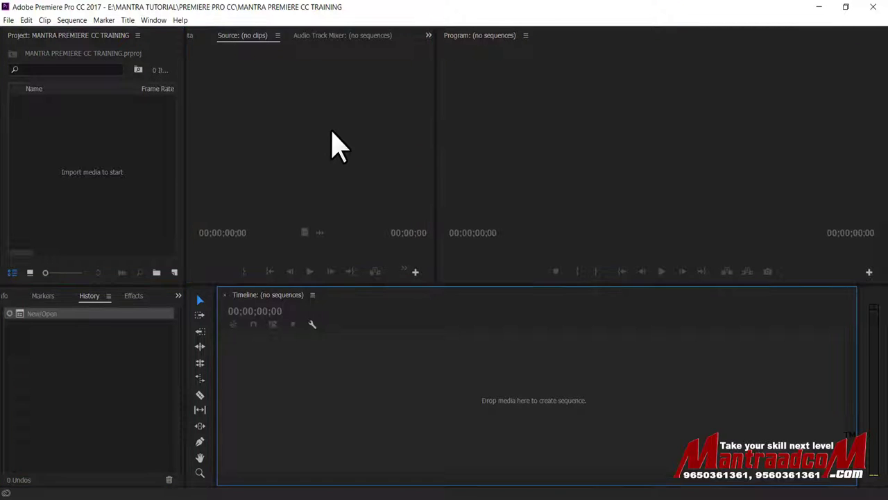
key(ctrl+shift+period)
key(ctrl+shift+period)
key(ctrl+shift+period)
key(ctrl+shift+period)
key(ctrl+shift+period)
key(ctrl+shift+period)
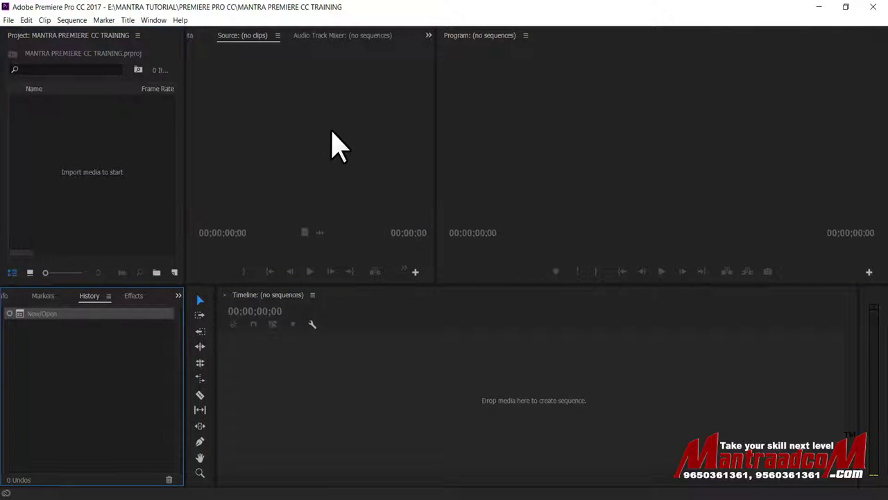
key(ctrl+shift+period)
key(ctrl+shift+period)
key(ctrl+shift+period)
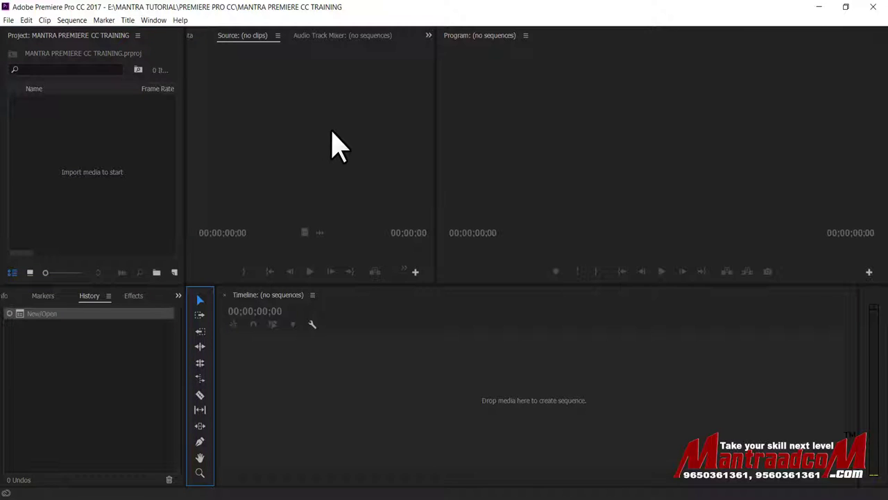
click(277, 36)
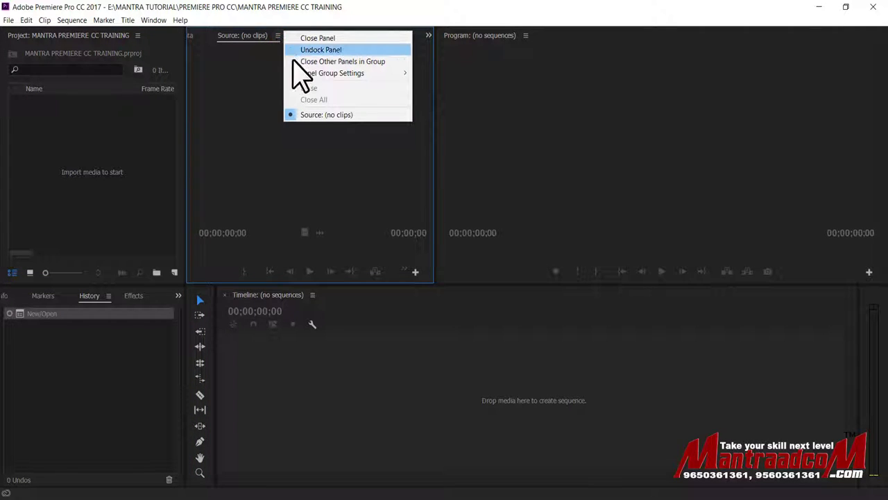
- Bring up the Panel Group Settings submenu in the Source monitor's panel menu
mouse_move(398, 72)
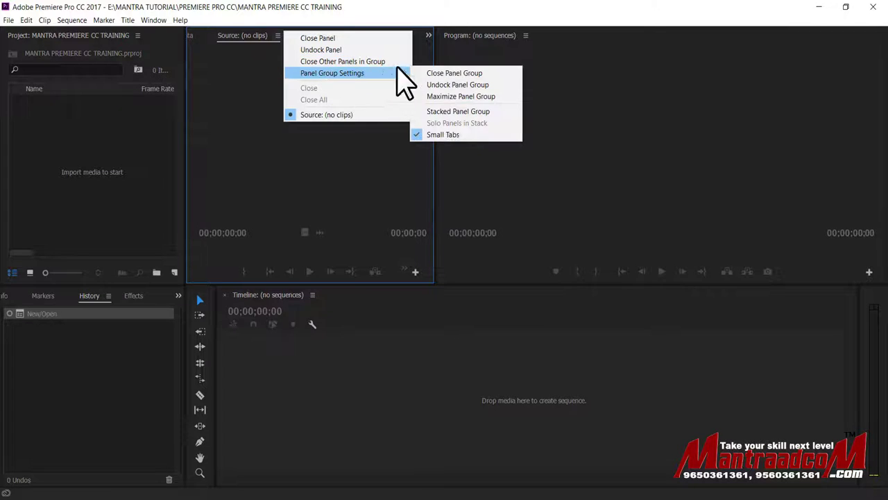
- Undock the Source group, move the floating window down-right, and make it a Stacked Panel Group
click(479, 85)
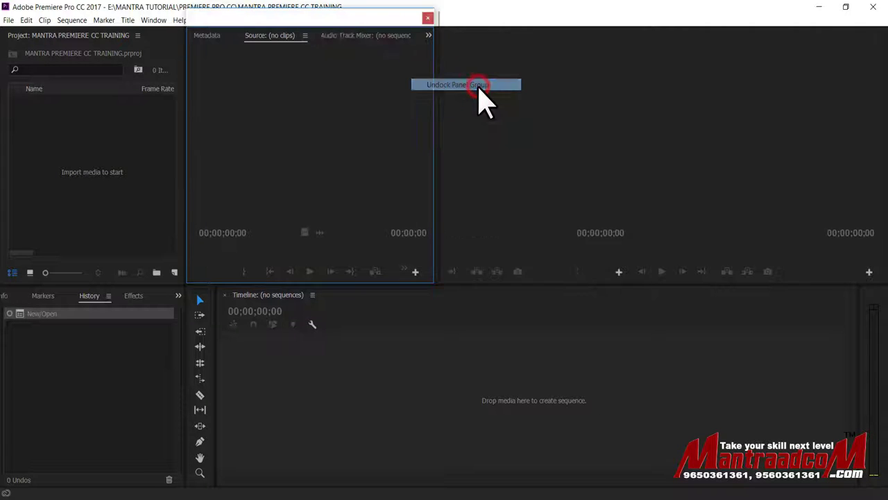
mouse_move(303, 16)
mouse_down()
mouse_move(604, 182)
mouse_move(411, 92)
mouse_up()
click(335, 111)
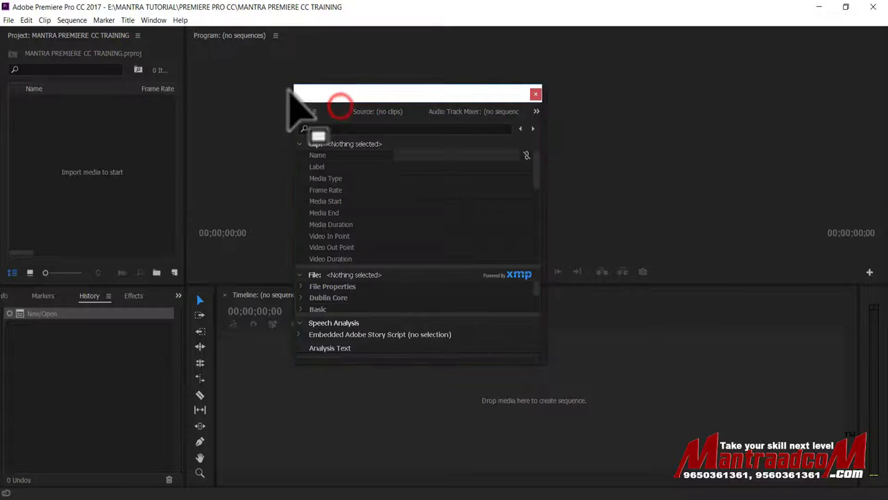
click(510, 111)
mouse_move(587, 147)
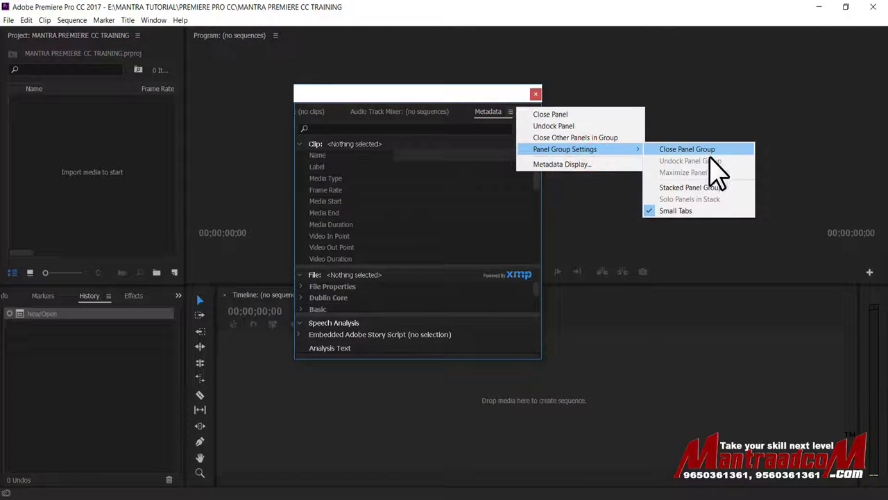
click(728, 189)
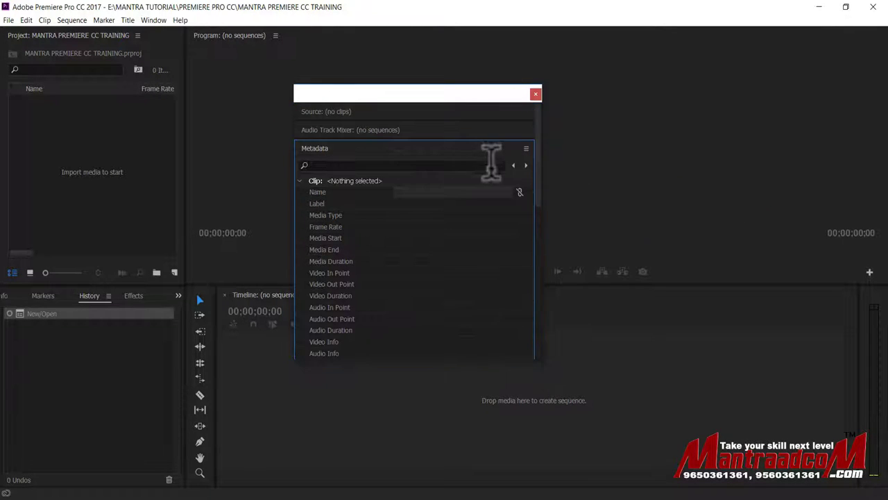
- Return the floating group to tabbed panels, then close the whole panel group
click(527, 148)
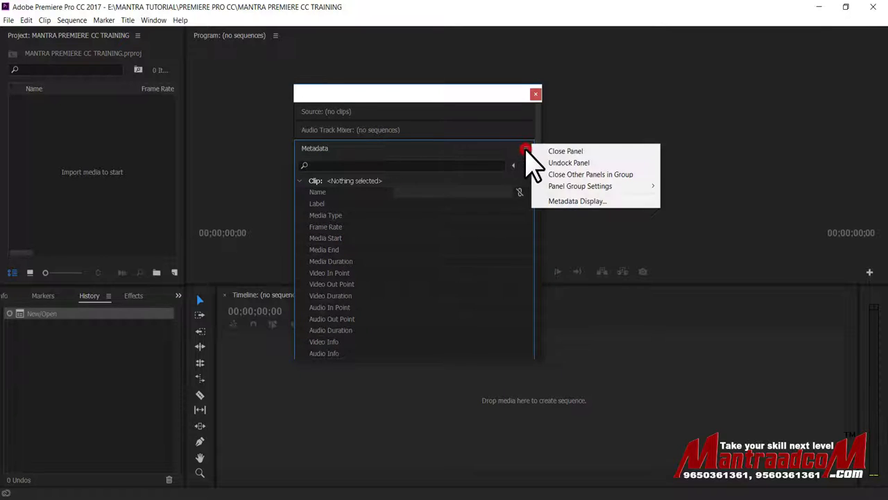
click(615, 186)
click(680, 223)
click(537, 111)
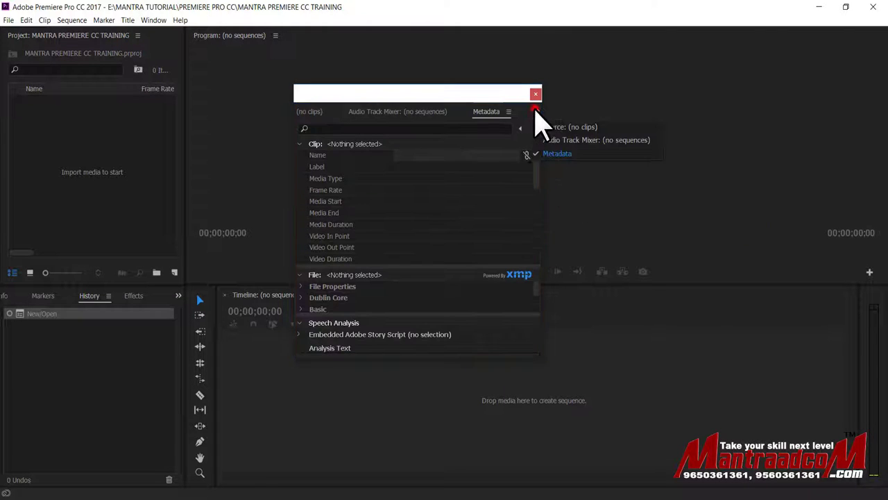
click(510, 111)
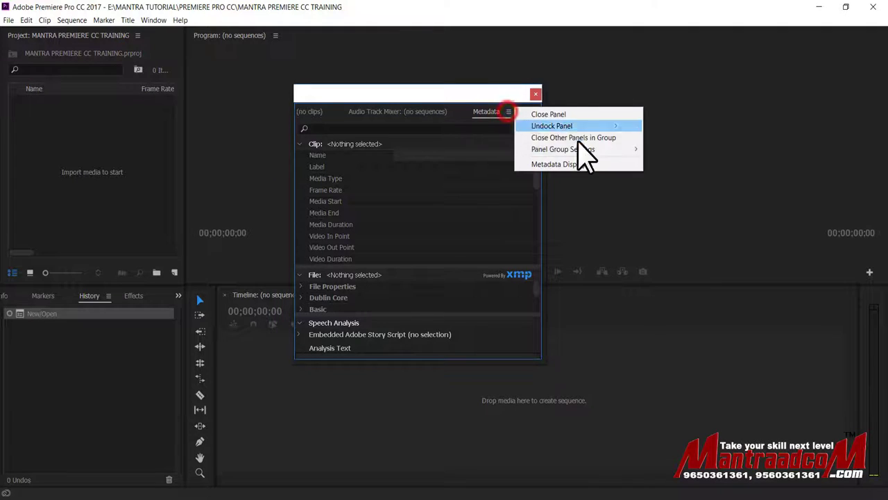
click(595, 150)
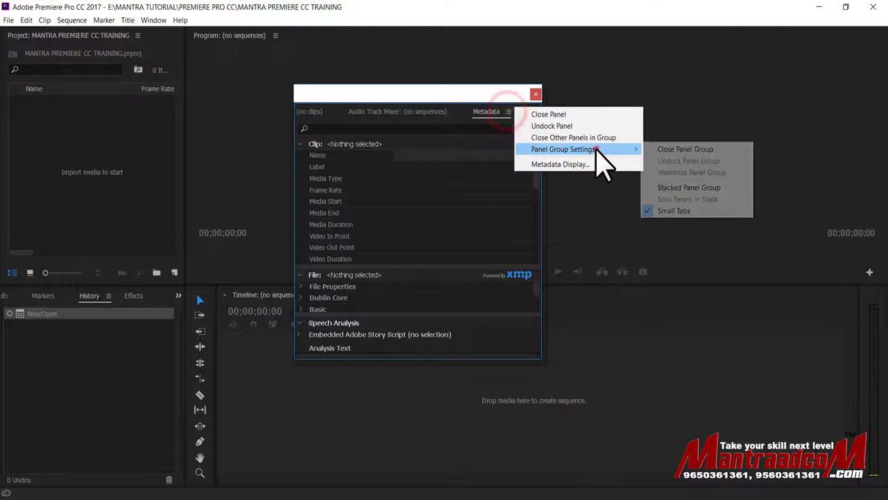
click(719, 151)
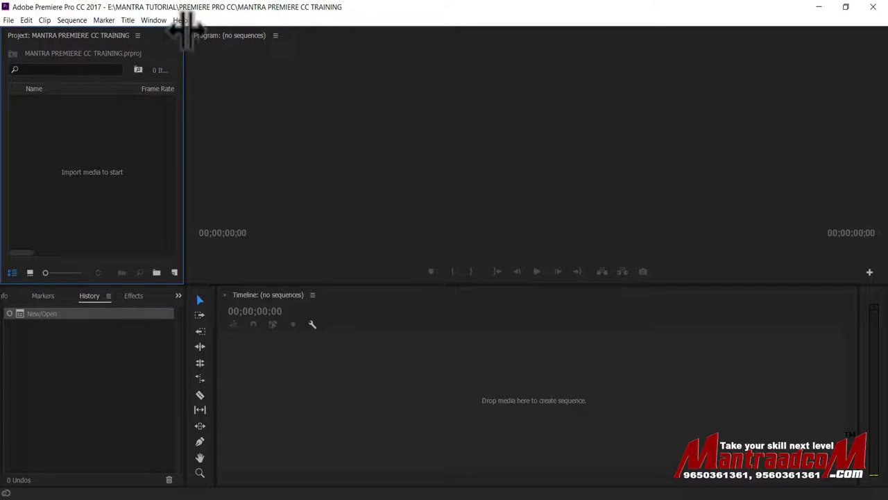
- Reopen Source Monitor from the Window menu and dock it to the left of the Program monitor
click(153, 20)
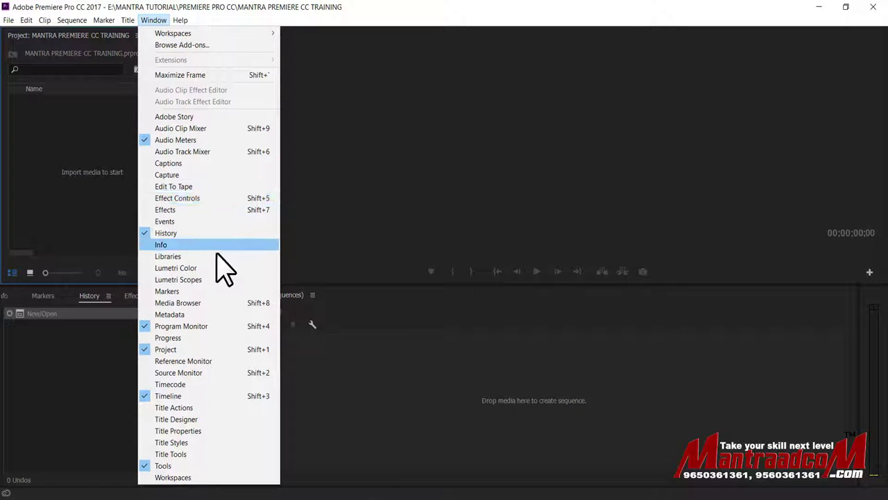
click(244, 373)
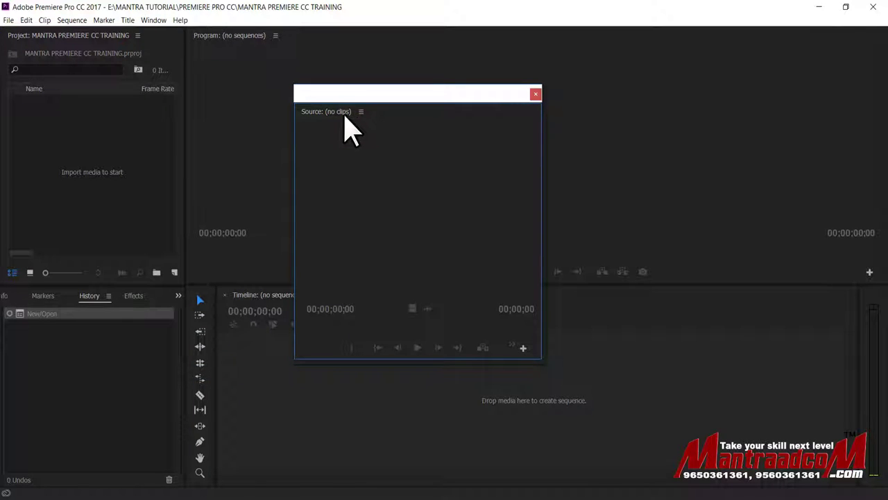
drag(329, 112, 431, 112)
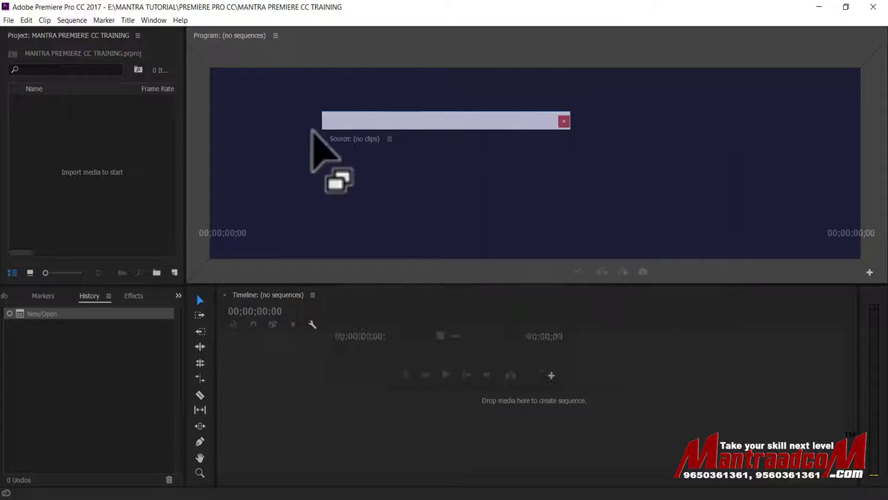
drag(432, 113, 199, 115)
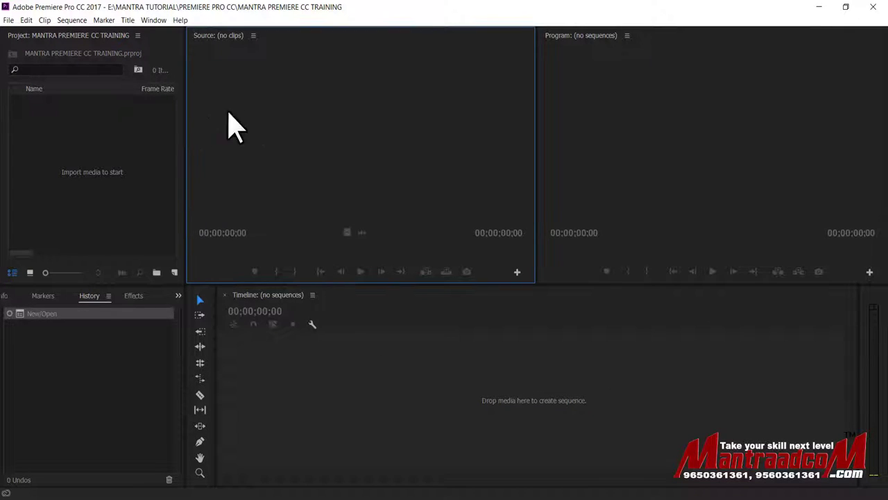
click(312, 57)
click(254, 35)
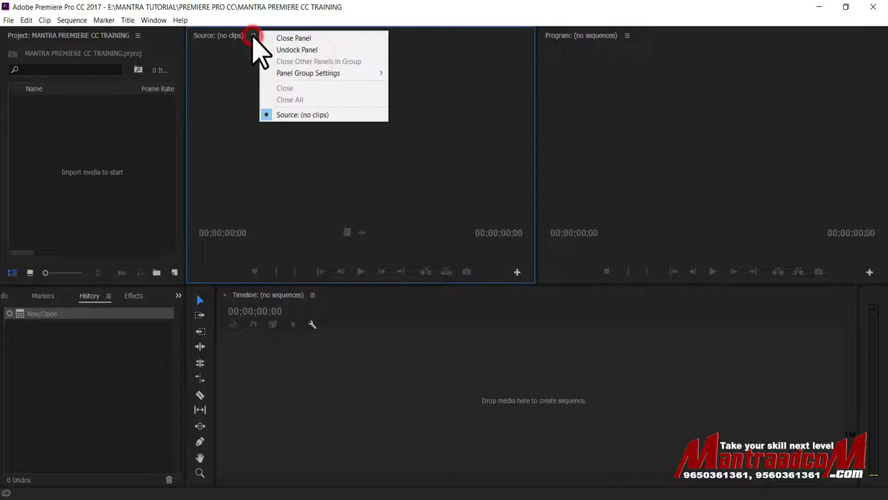
click(354, 142)
click(327, 114)
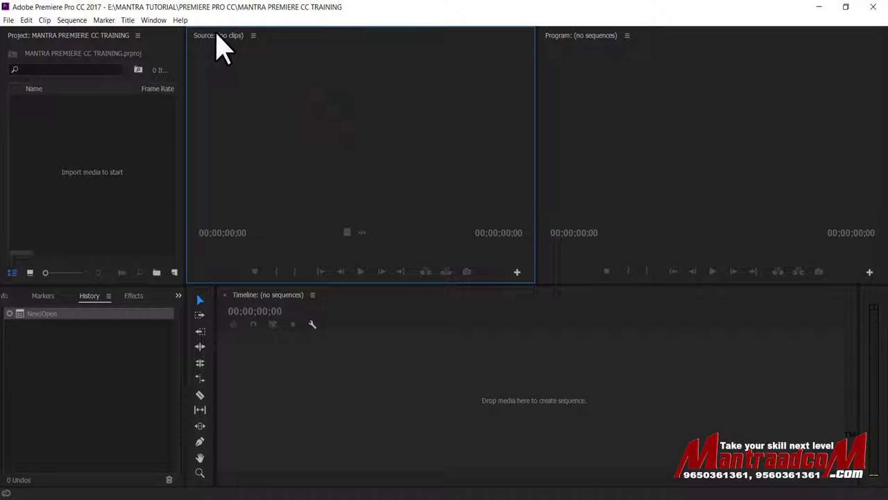
- Reset the Effects workspace to its saved layout and widen the Program monitor leftward
click(154, 20)
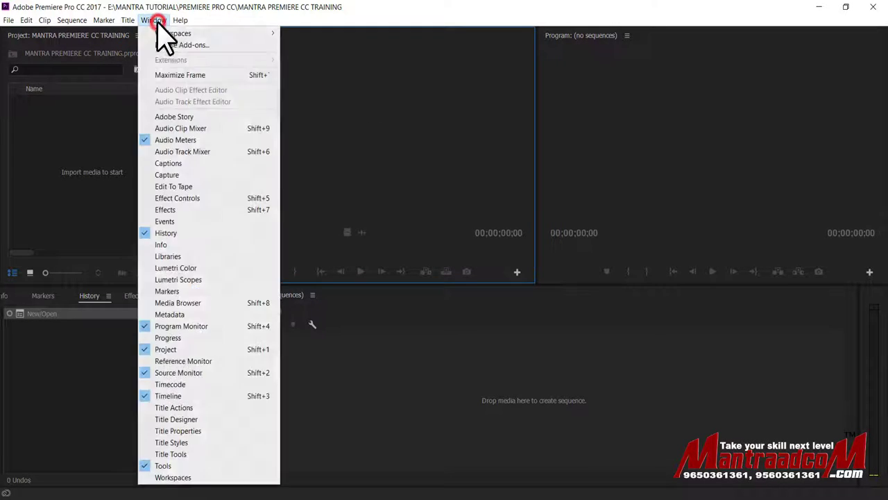
mouse_move(173, 35)
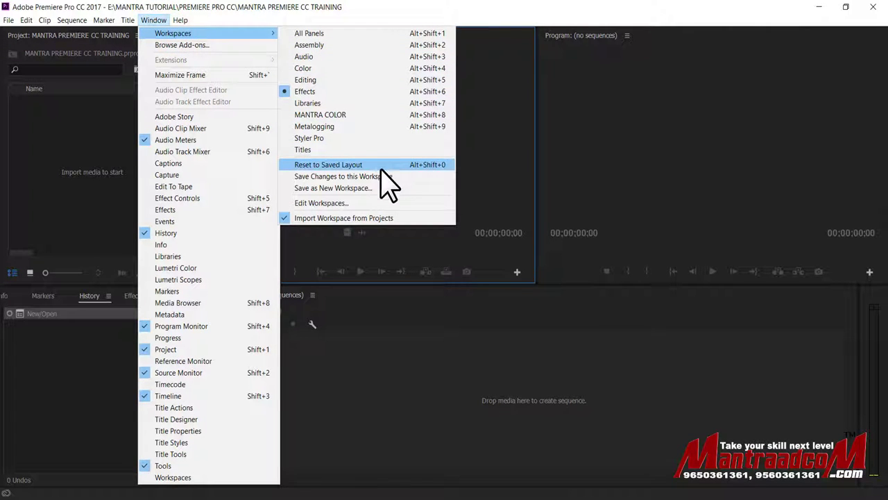
click(389, 184)
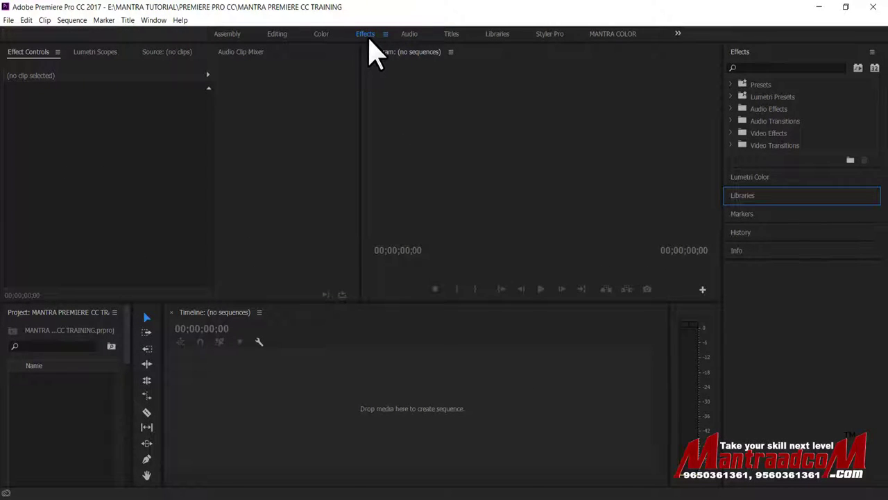
click(385, 34)
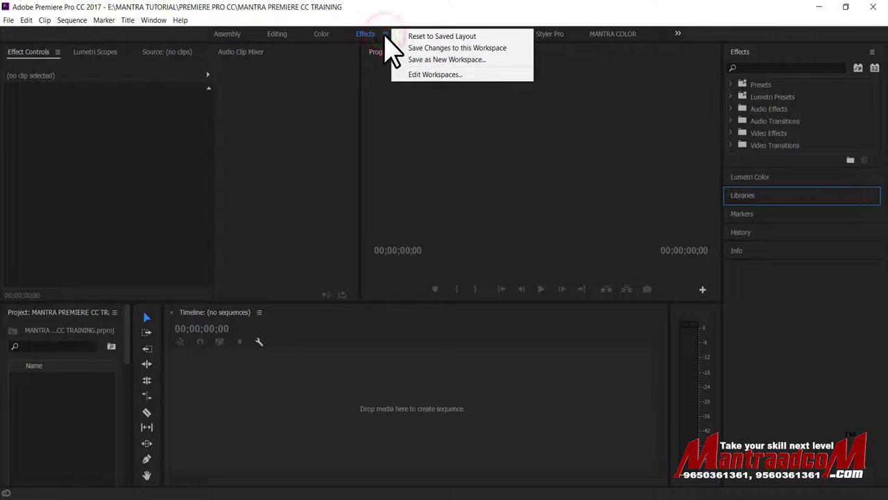
click(378, 149)
drag(361, 130, 330, 130)
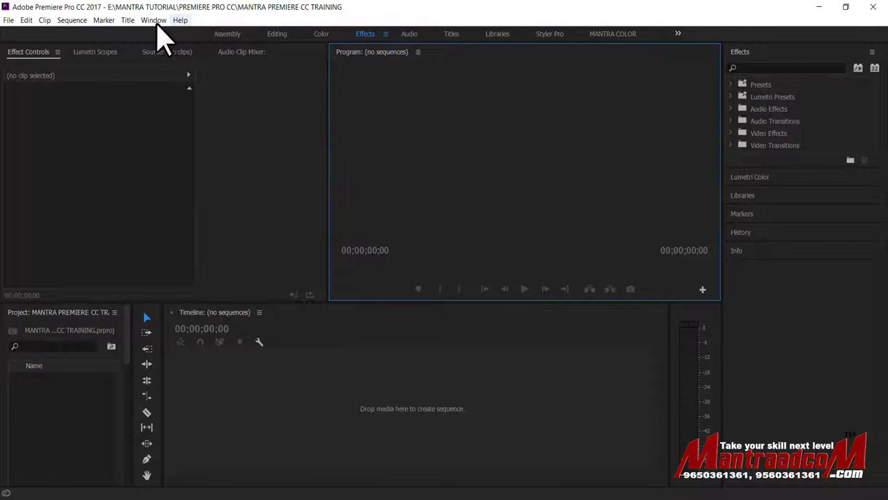
- Reset the workspace to its saved layout again and switch to the Editing workspace
click(153, 21)
click(217, 33)
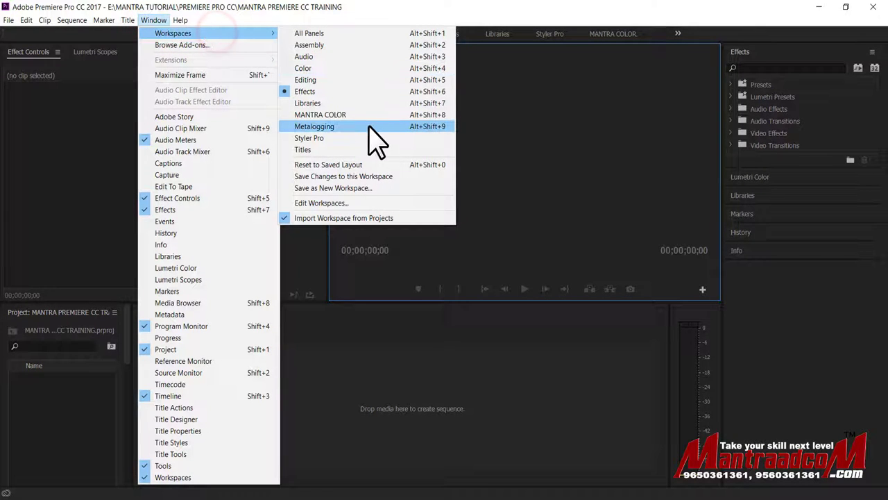
click(378, 170)
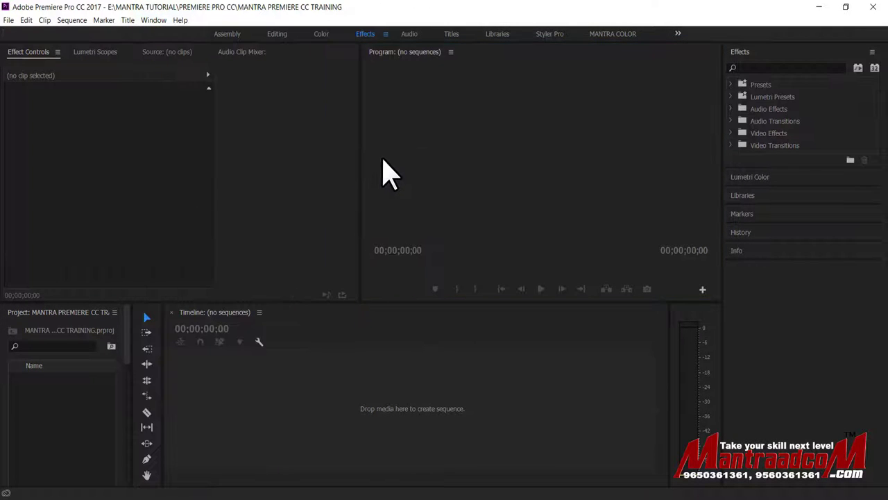
click(277, 34)
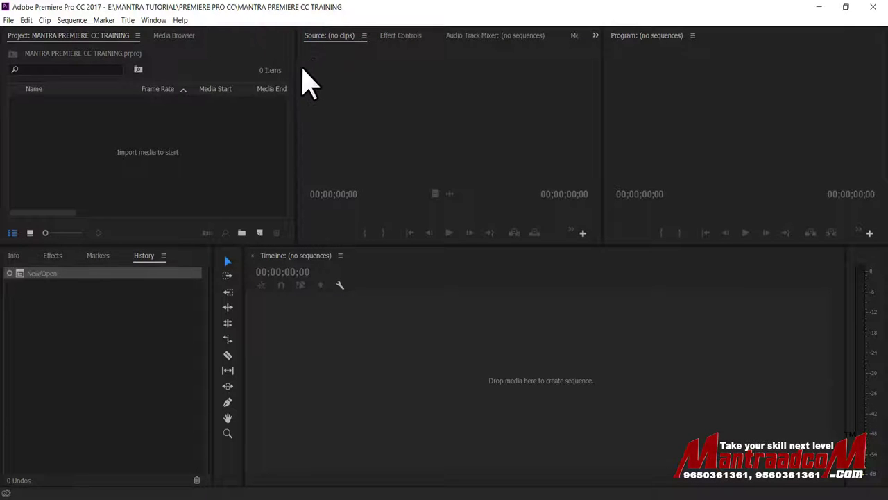
- Narrow the Project panel to widen Source, then maximize the Source panel group
drag(297, 89, 241, 89)
click(306, 36)
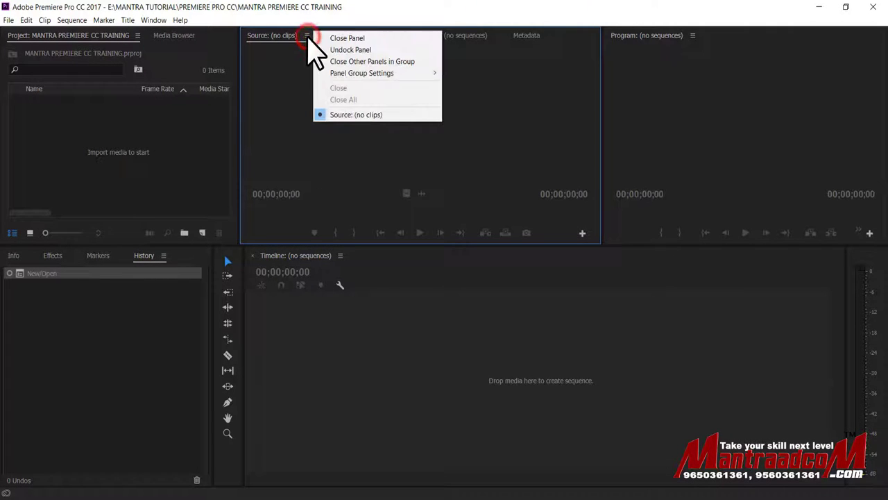
mouse_move(361, 75)
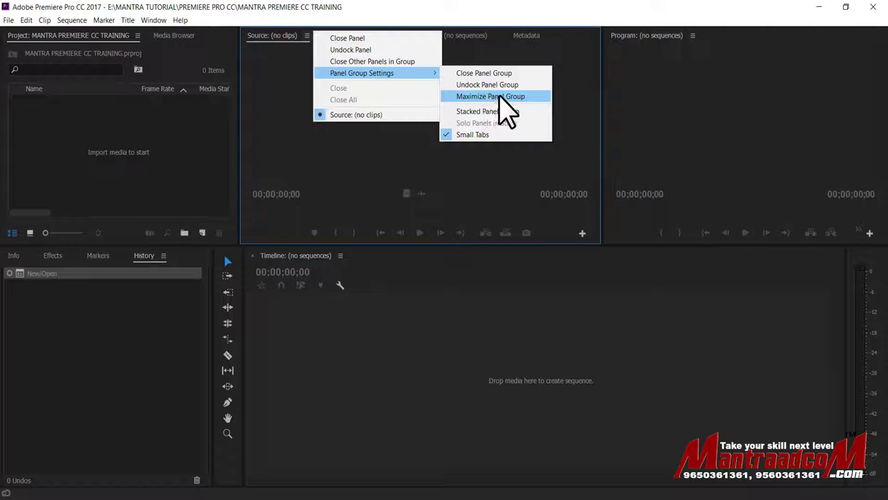
click(501, 99)
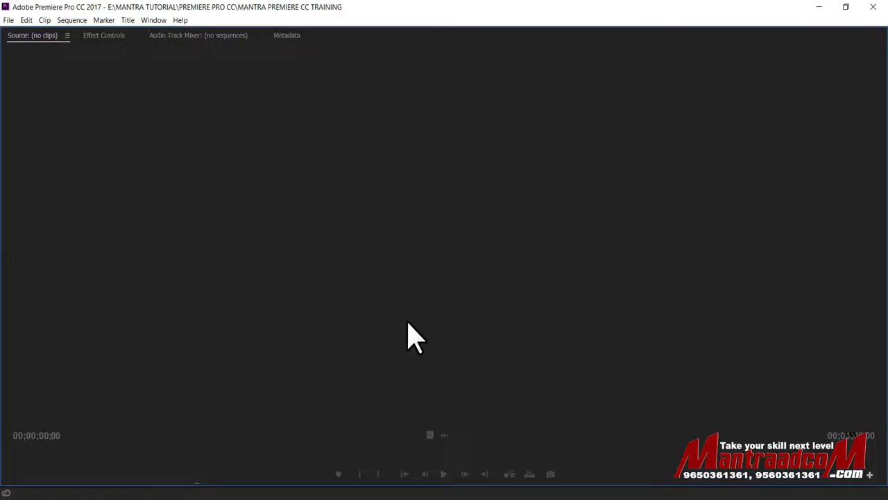
- Restore the Source panel group to its normal size via Panel Group Settings
click(68, 35)
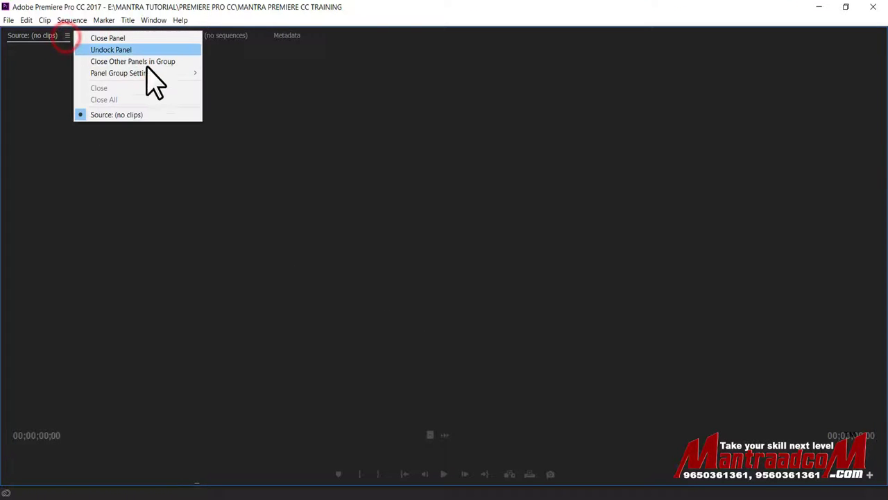
click(171, 73)
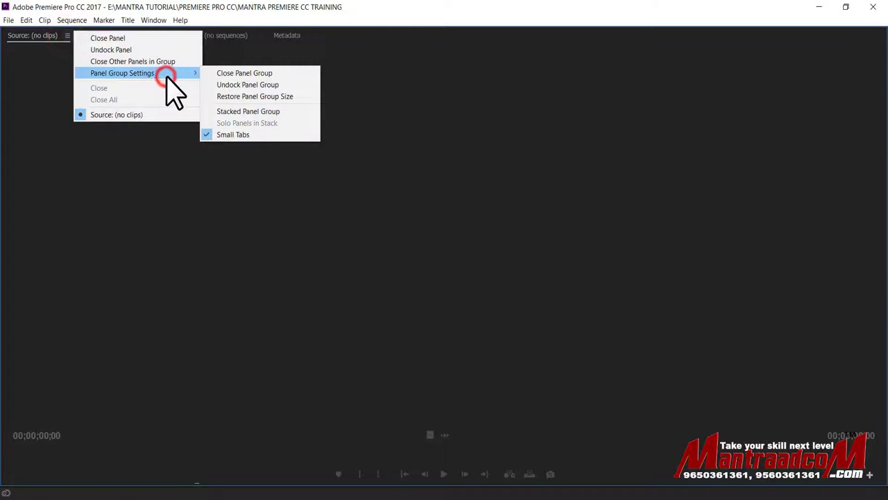
click(305, 98)
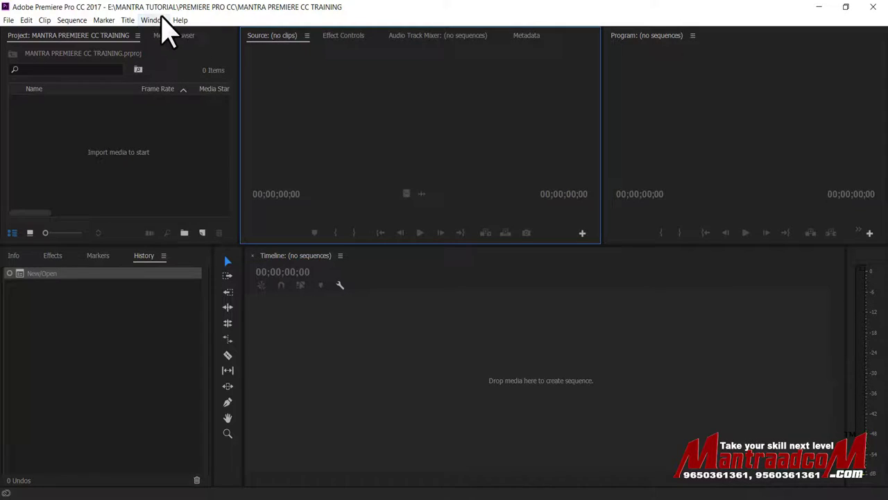
- Load the All Panels workspace from Window > Workspaces and close the floating Title window
click(158, 20)
click(190, 31)
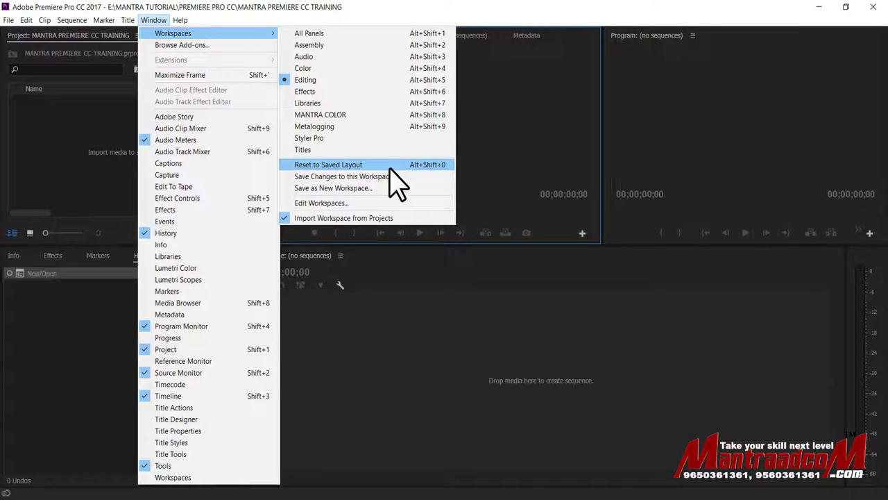
click(331, 35)
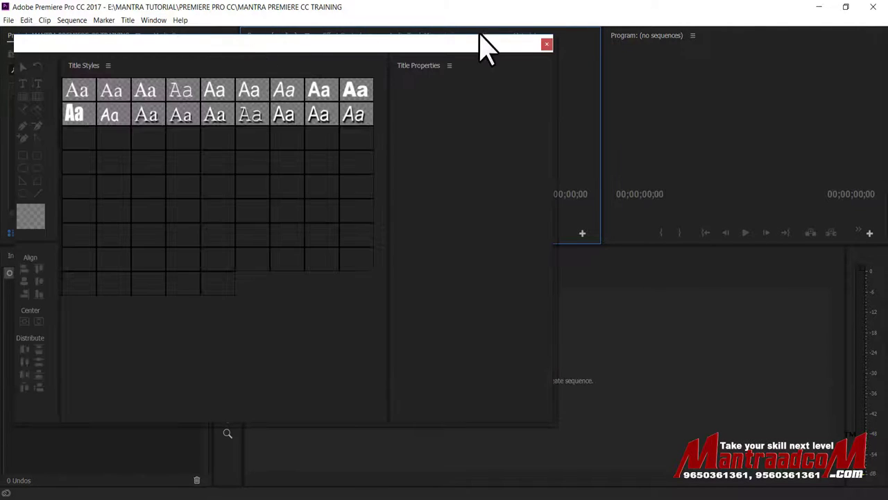
click(547, 44)
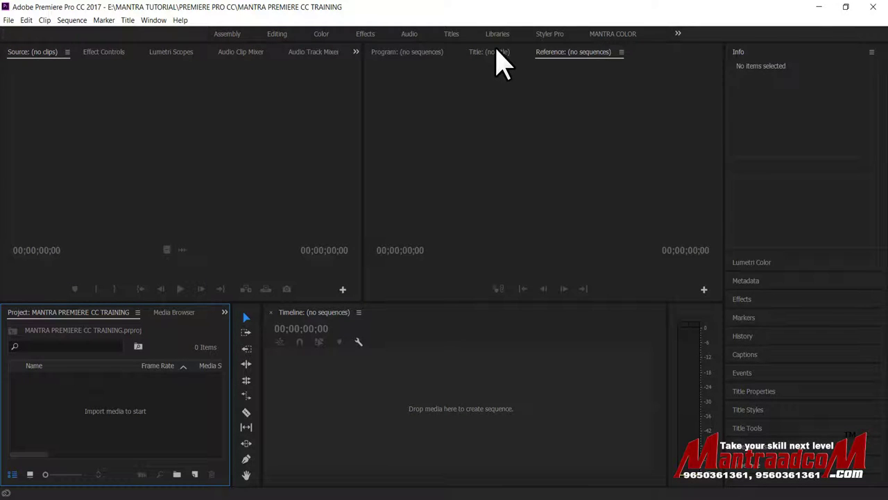
- Choose Editing under Window > Workspaces to return to that layout
click(183, 20)
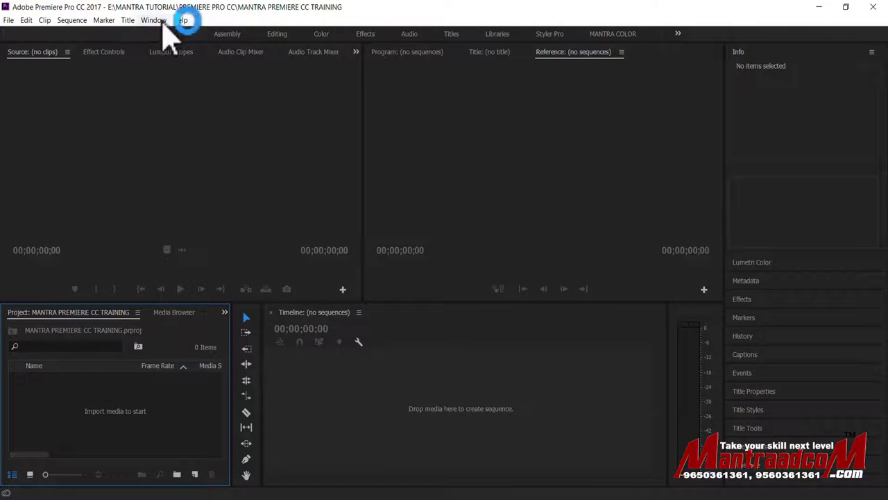
click(154, 20)
click(173, 33)
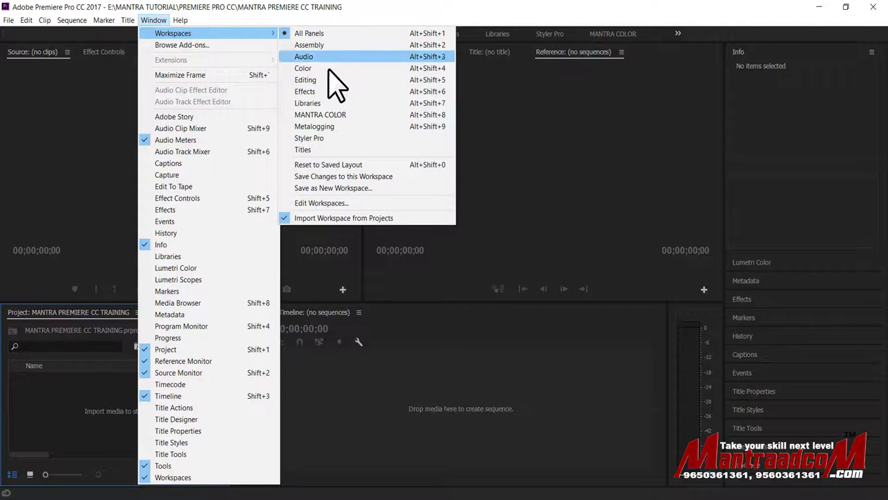
click(330, 90)
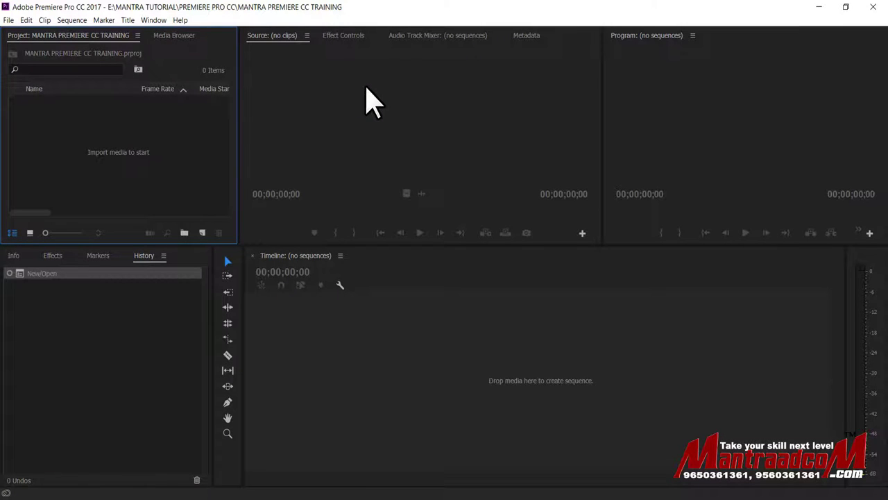
- Drag the Metadata and Effect Controls tabs to new positions, then redock the Audio Track Mixer into the group
mouse_move(524, 34)
mouse_down()
mouse_move(401, 61)
mouse_move(321, 64)
mouse_up()
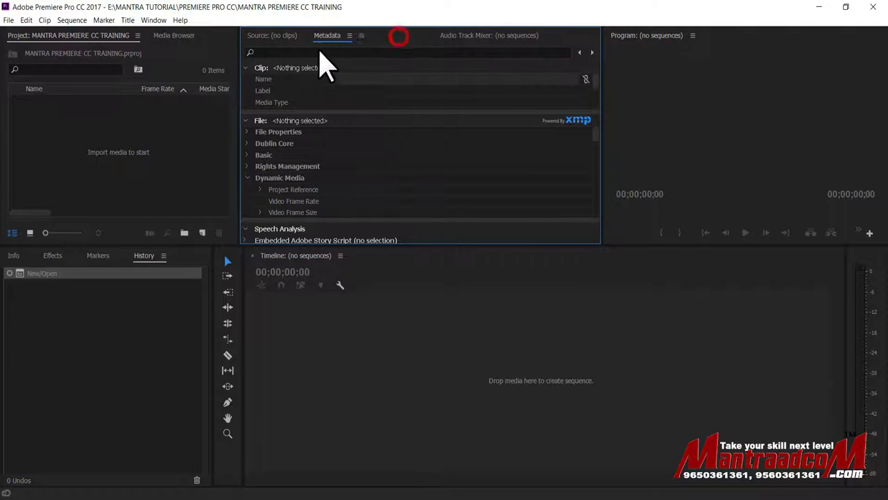
click(390, 37)
drag(401, 39, 507, 35)
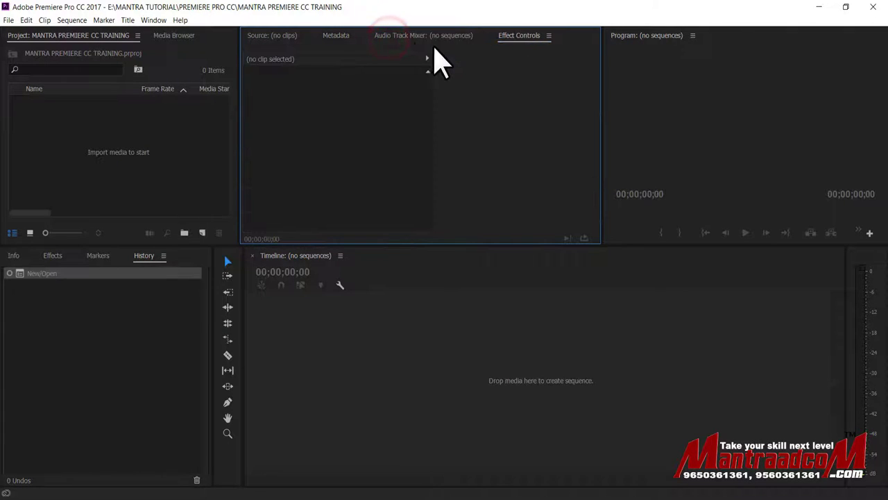
click(404, 39)
click(483, 35)
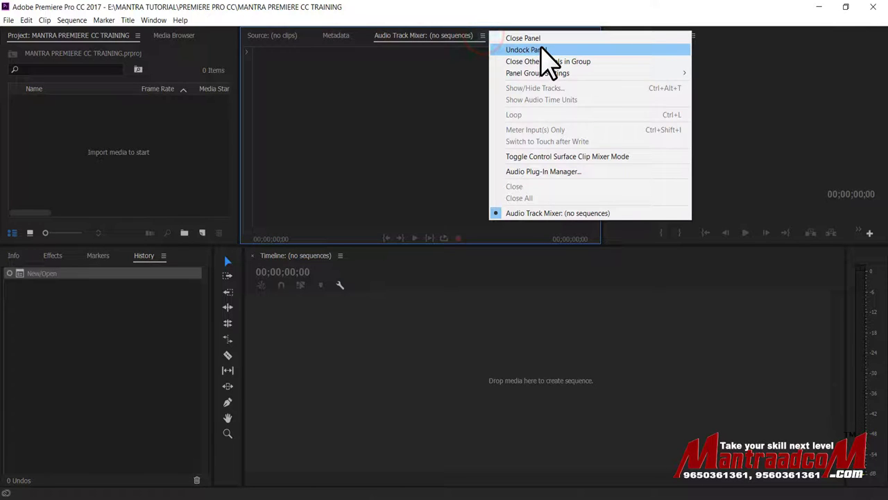
mouse_move(371, 35)
mouse_down()
mouse_move(654, 154)
mouse_move(441, 76)
mouse_move(240, 109)
mouse_move(259, 123)
mouse_move(343, 123)
mouse_move(321, 217)
mouse_move(551, 175)
mouse_move(430, 75)
mouse_move(423, 89)
mouse_move(448, 29)
mouse_move(440, 47)
mouse_up()
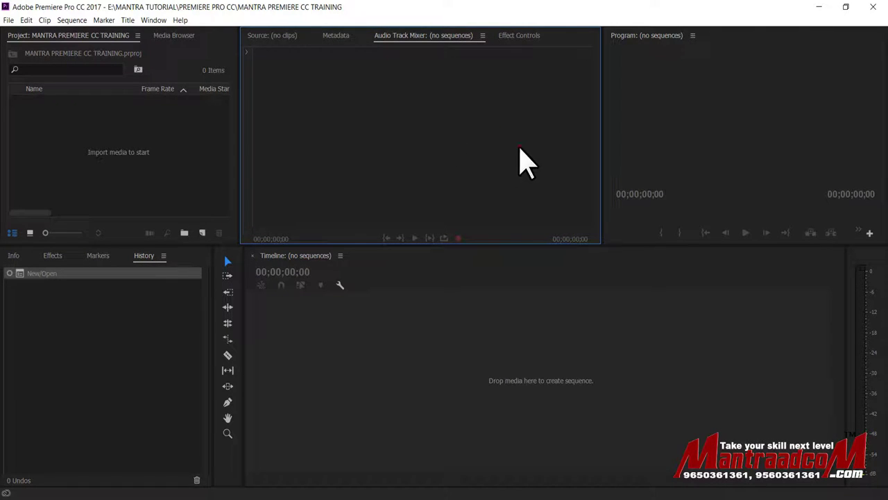
click(520, 147)
click(676, 123)
click(645, 279)
click(423, 162)
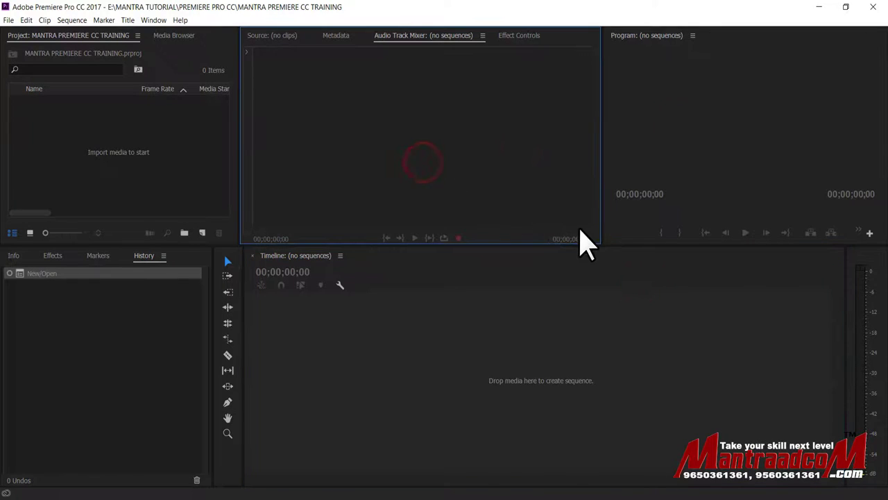
key(ctrl+shift+period)
key(ctrl+shift+period)
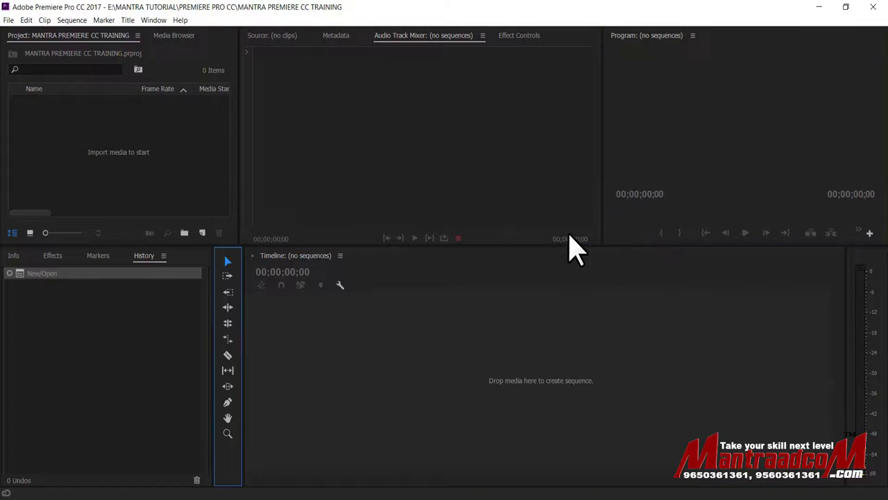
key(ctrl+shift+period)
key(ctrl+shift+period)
key(ctrl+shift+period)
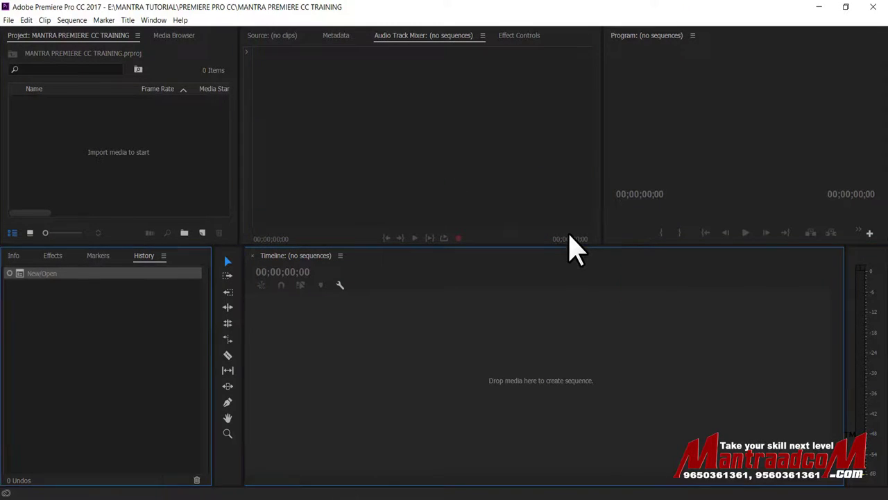
key(ctrl+shift+period)
key(ctrl+shift+comma)
key(ctrl+shift+period)
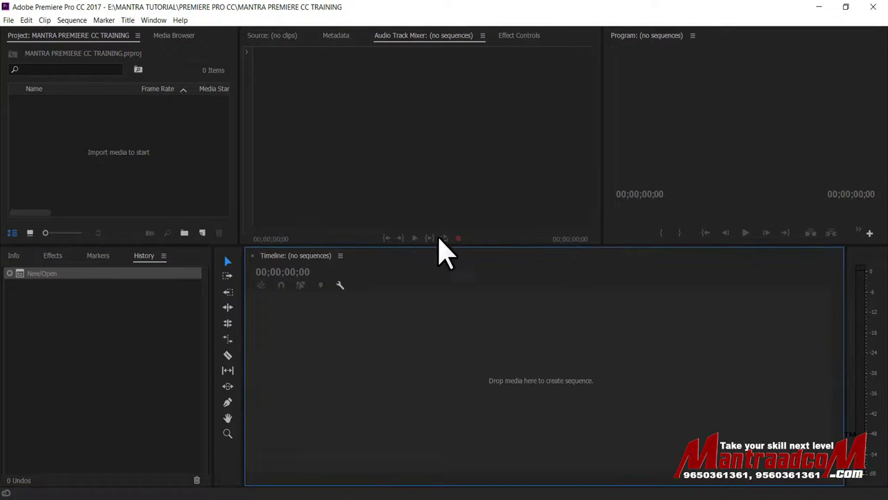
click(341, 257)
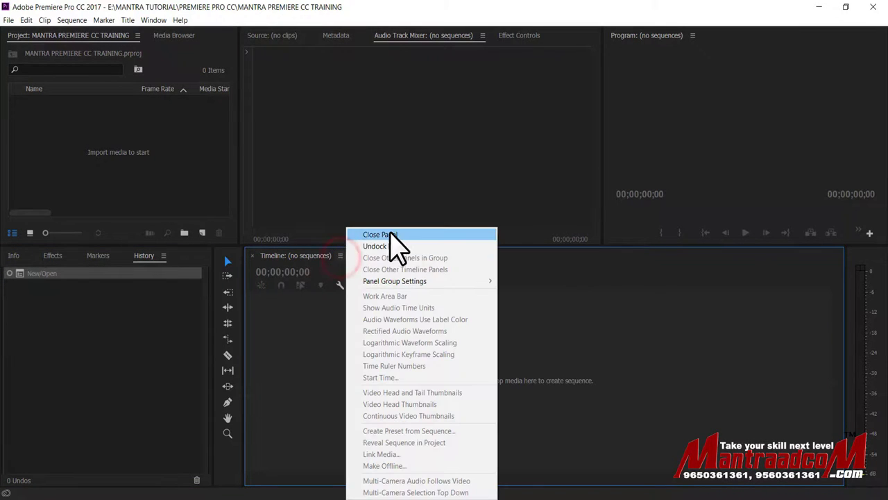
click(420, 281)
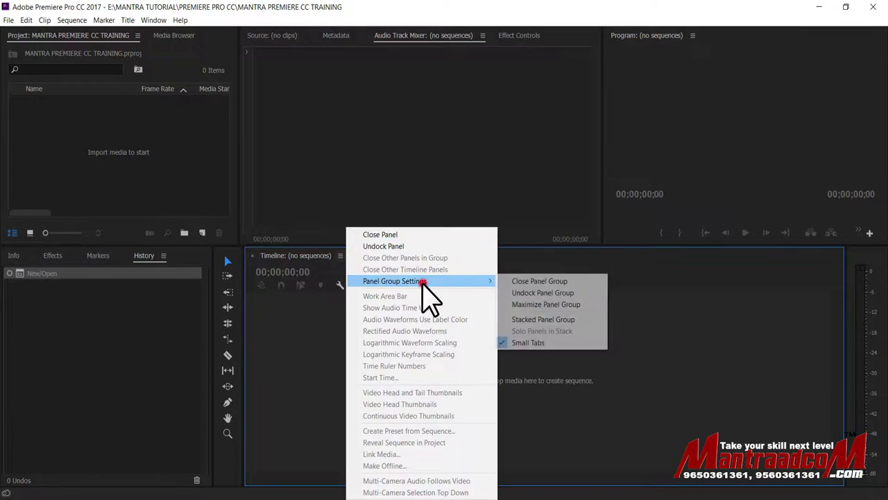
click(585, 310)
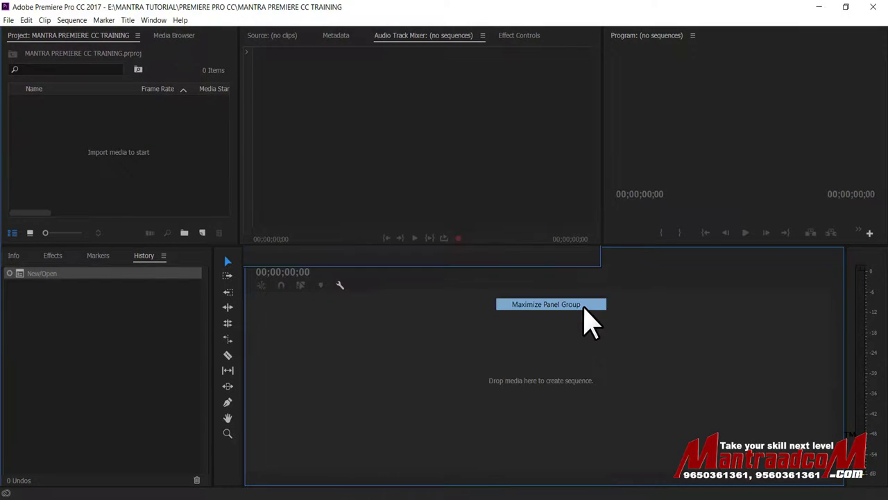
click(96, 36)
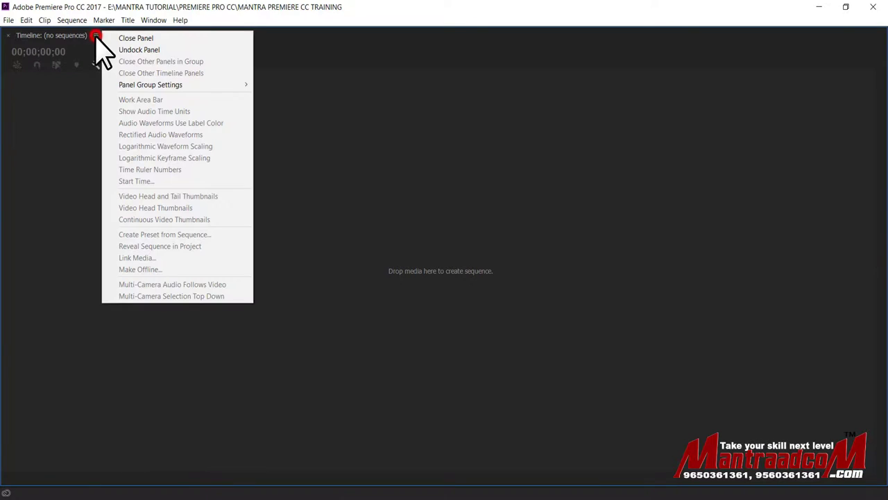
click(166, 88)
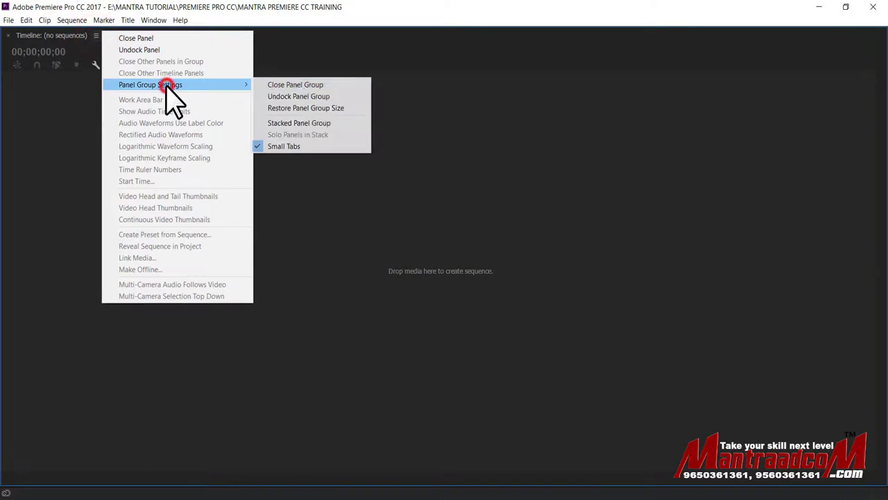
click(340, 108)
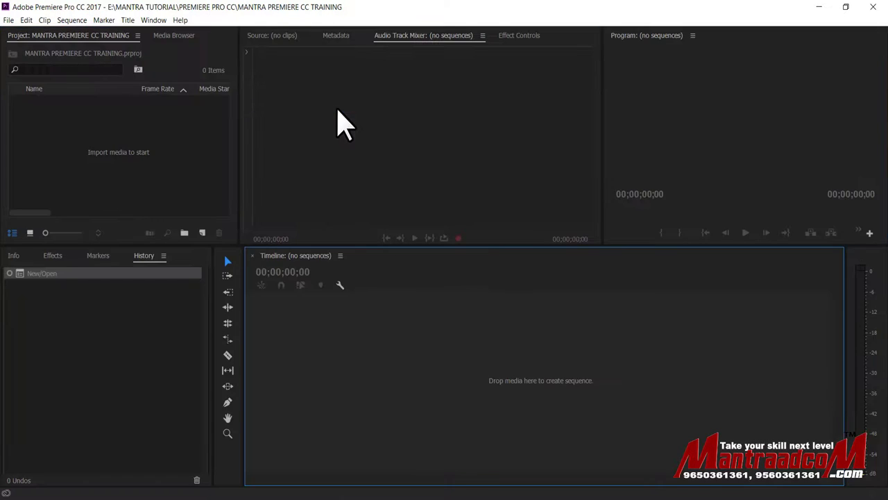